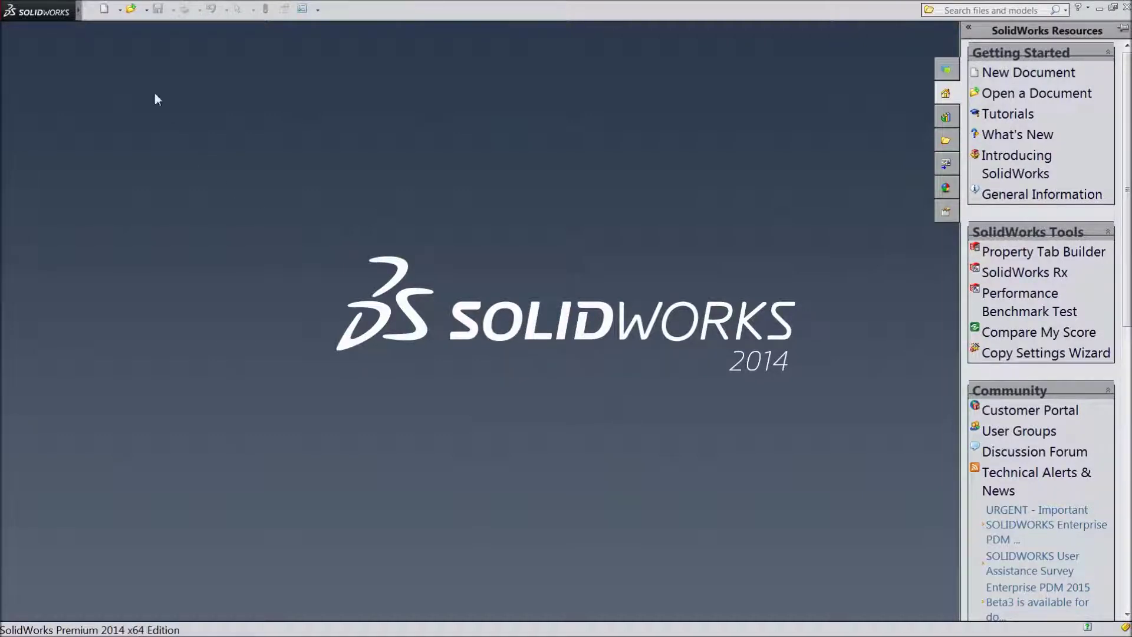
Create a new assembly document and widen the component insertion panel
left_click(105, 12)
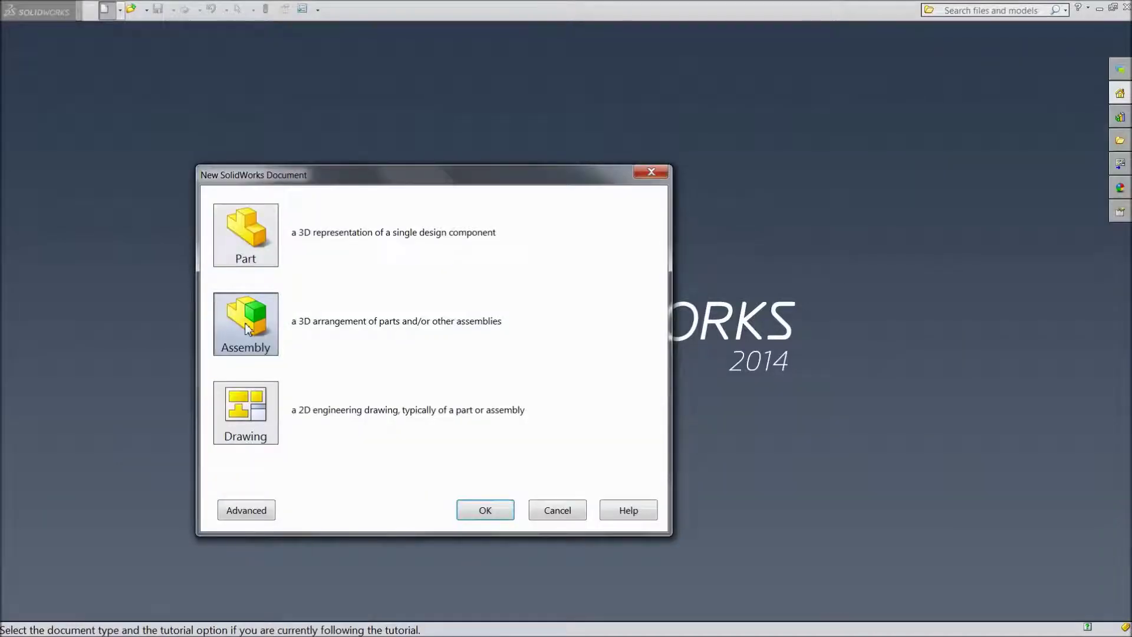
left_click(502, 512)
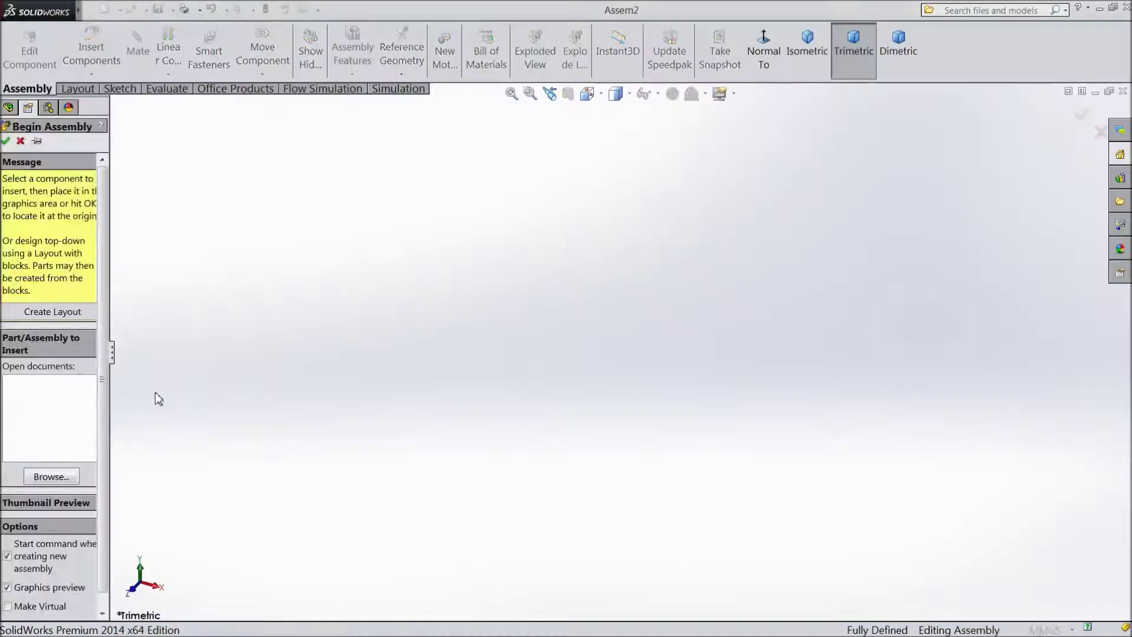
left_click_drag(119, 394, 147, 399)
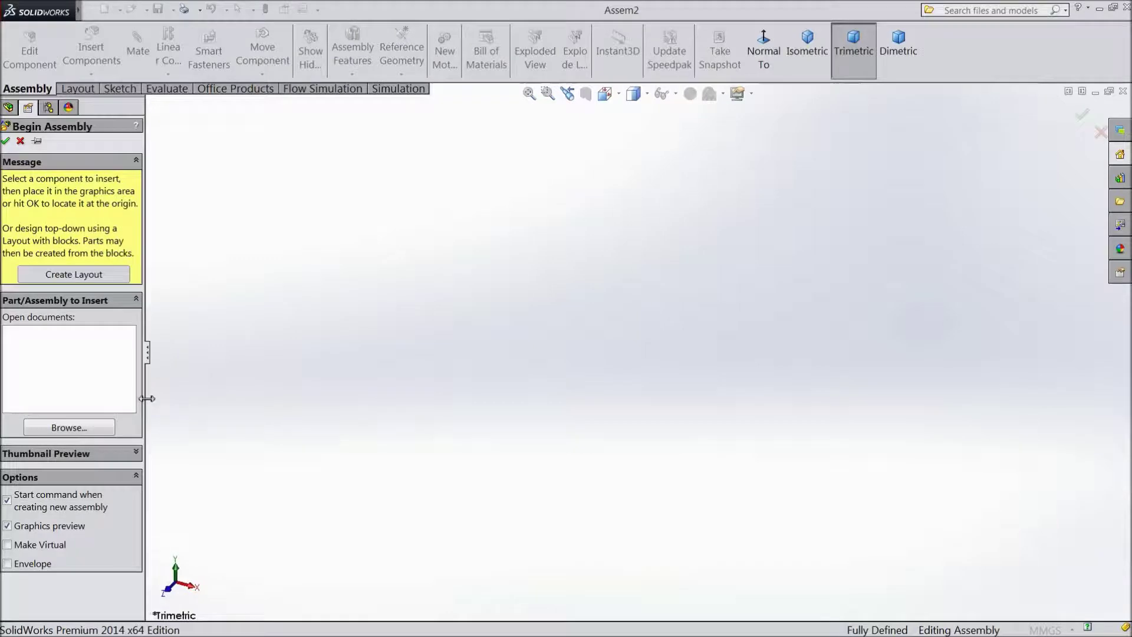
Insert Part1 and Queen side by side, dismissing the educational-version warning
left_click(72, 432)
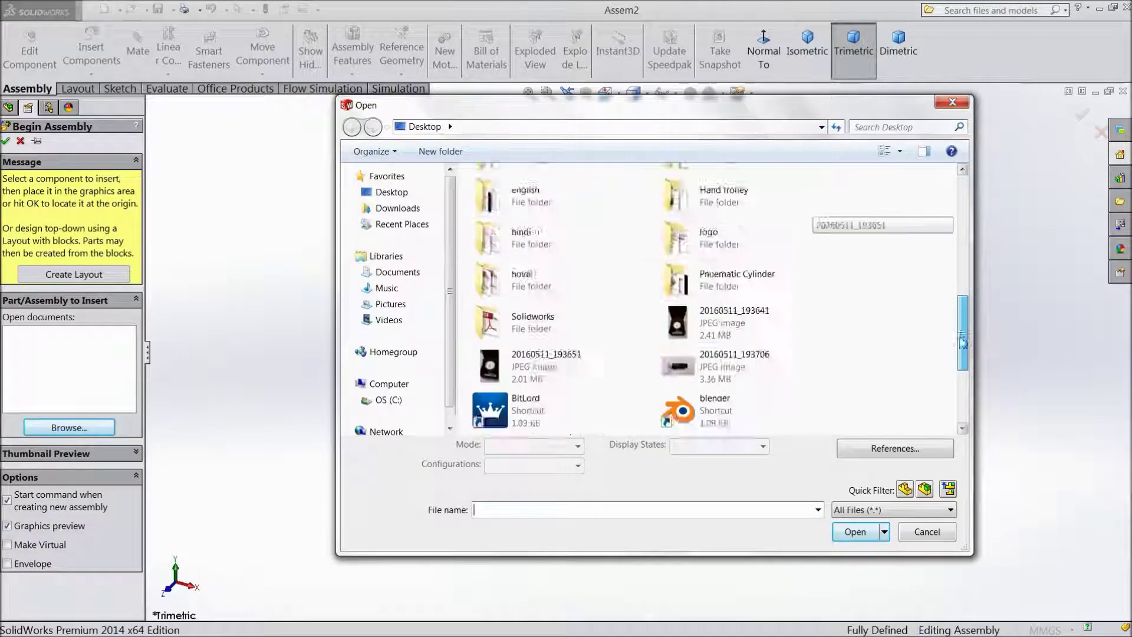
left_click_drag(968, 227, 964, 402)
left_click(707, 379)
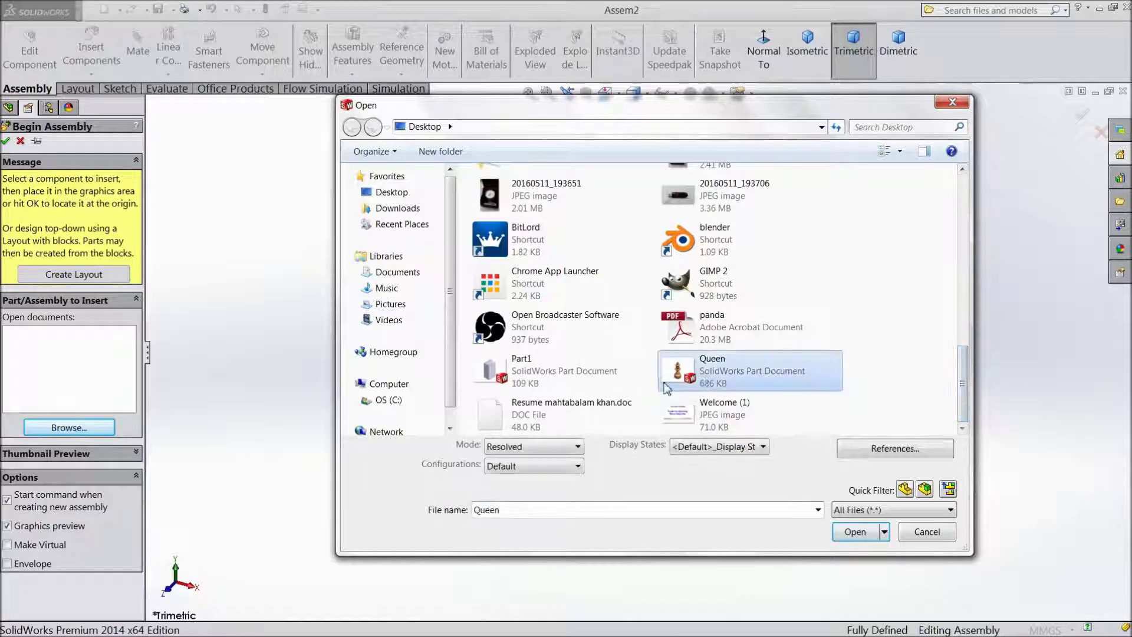
left_click(531, 379, "ctrl")
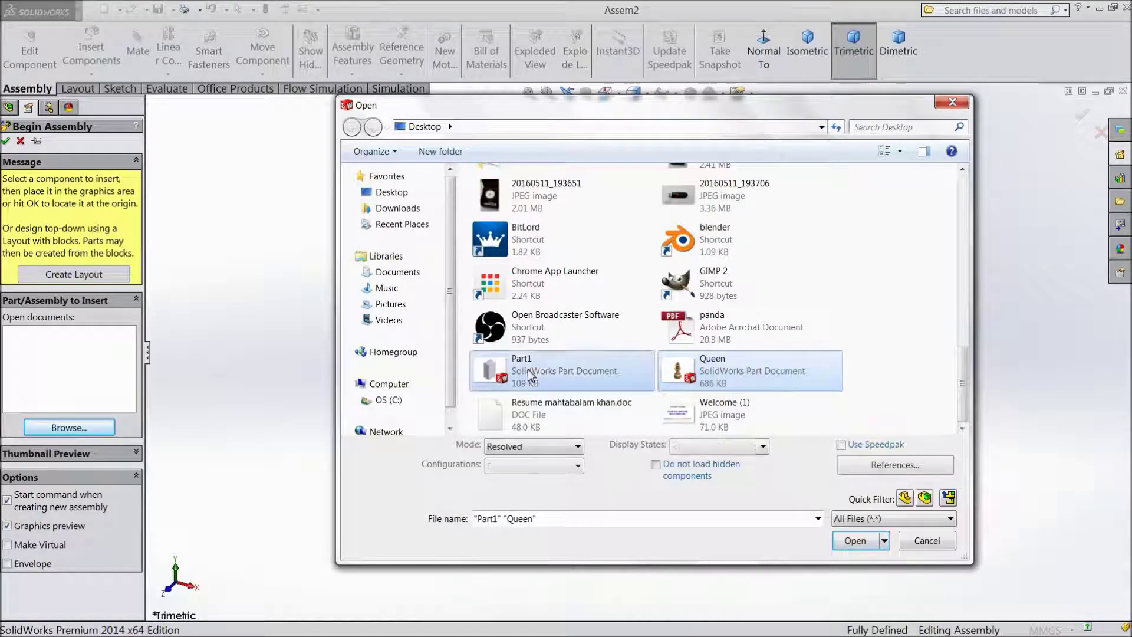
left_click(854, 540)
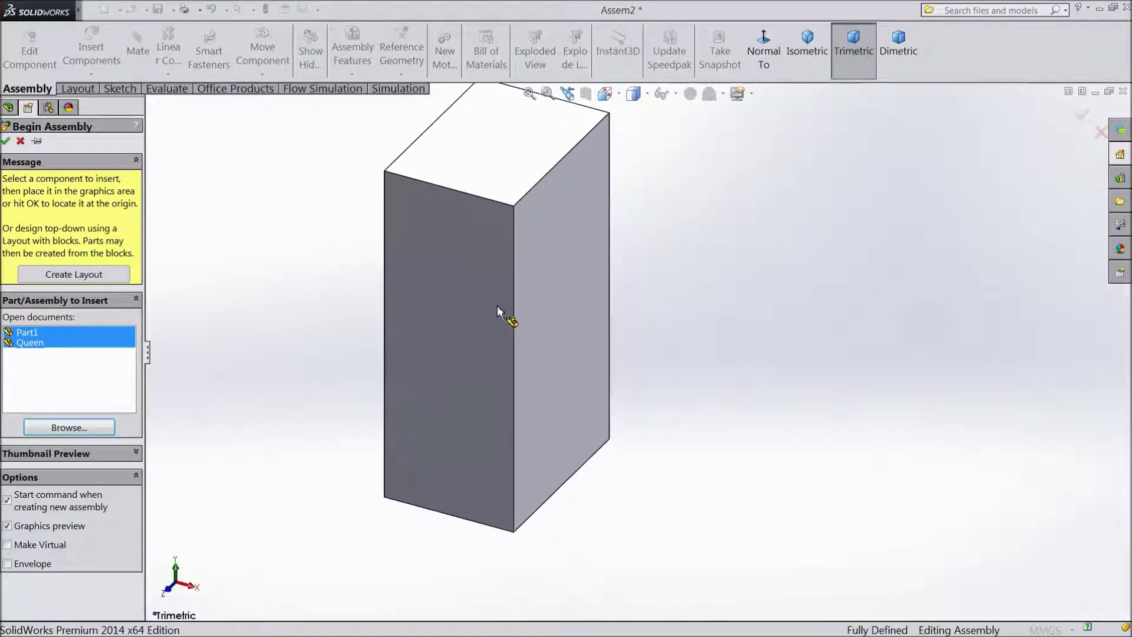
left_click(498, 311)
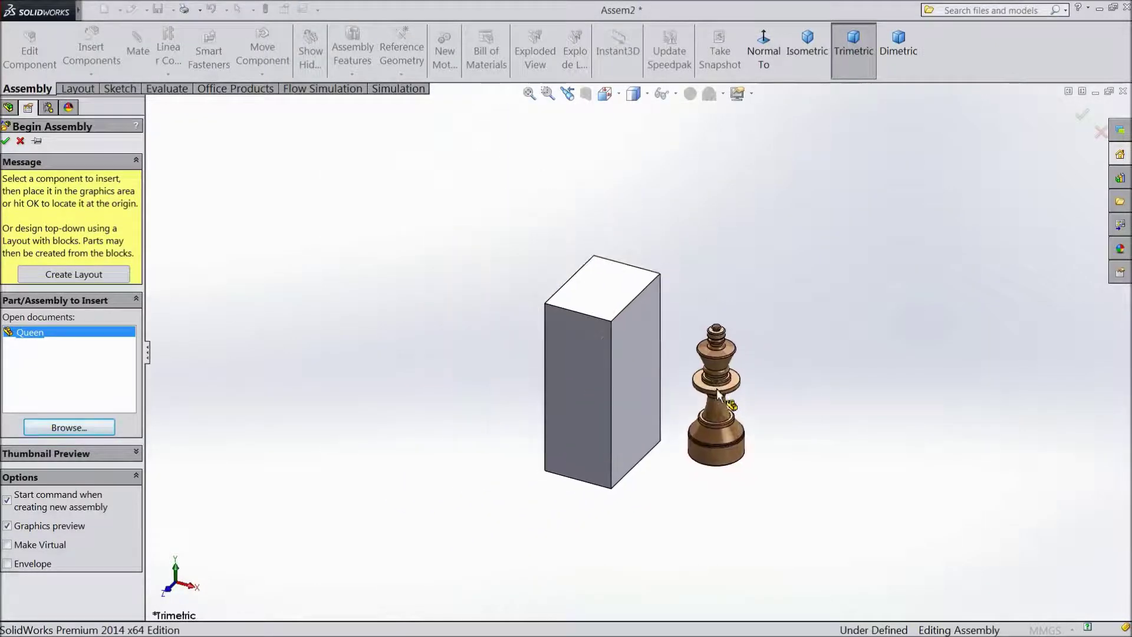
left_click(719, 414)
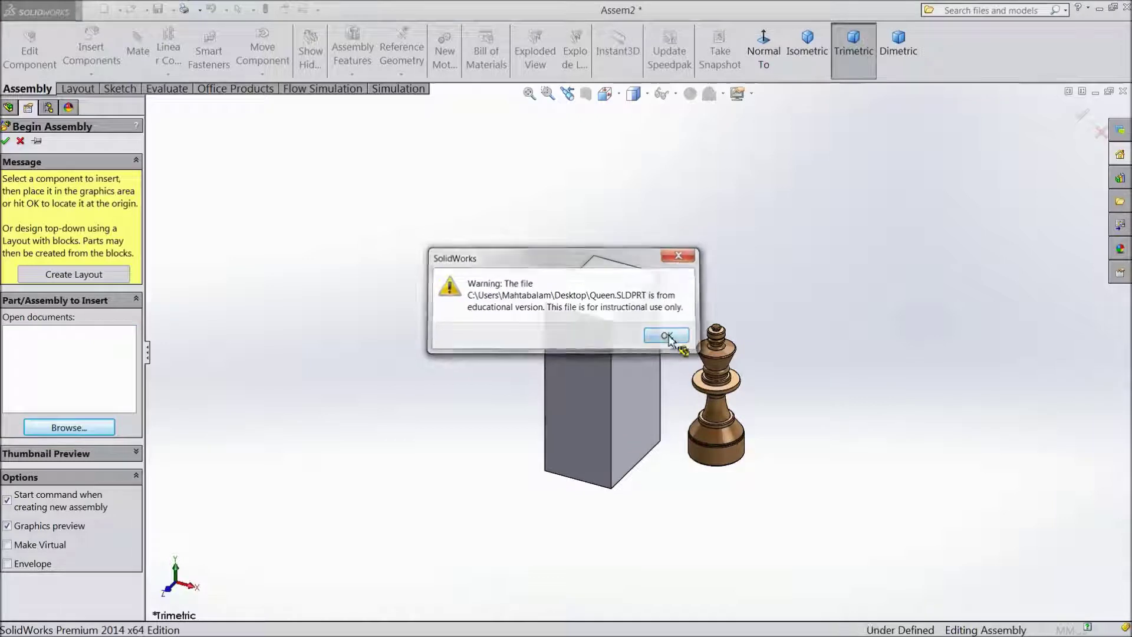
left_click(664, 335)
scroll(669, 385, "down", 3)
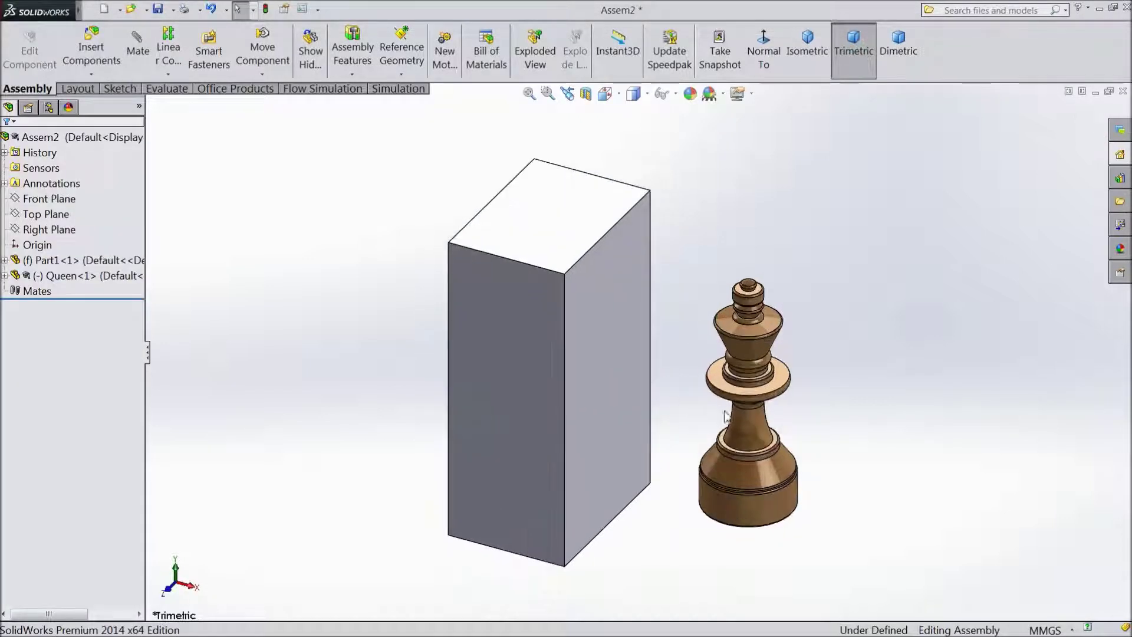
Slide the Queen left into Part1 and nudge it deeper, orbiting to check its position
mouse_move(594, 363)
middle_mouse_down()
mouse_move(688, 300)
mouse_move(630, 253)
mouse_move(672, 265)
mouse_move(706, 349)
middle_mouse_up()
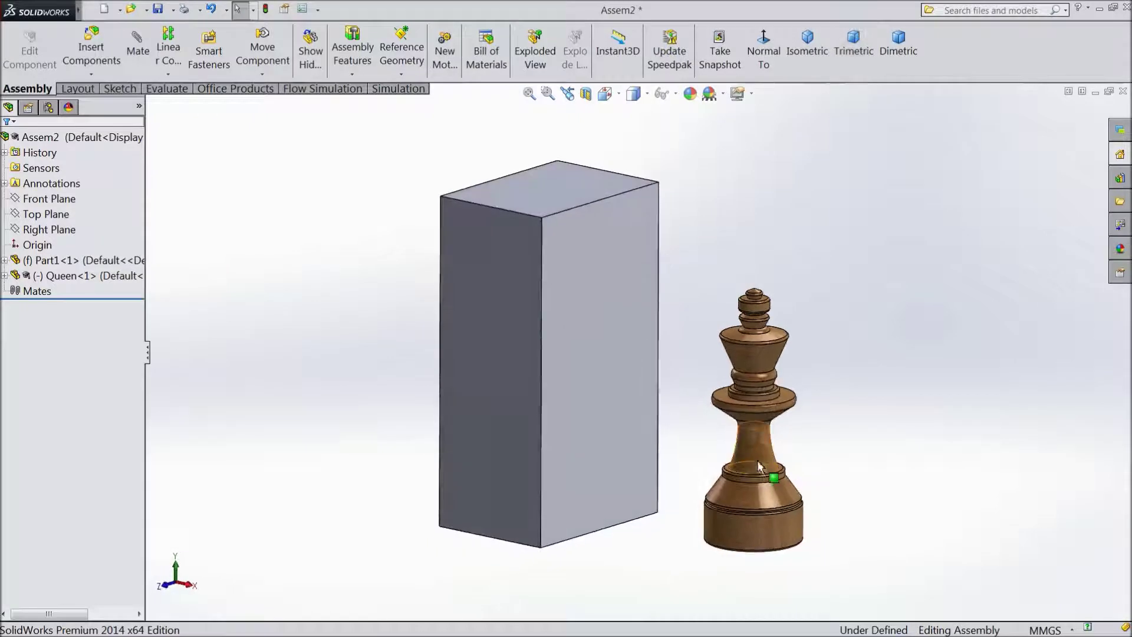
left_click_drag(758, 466, 648, 425)
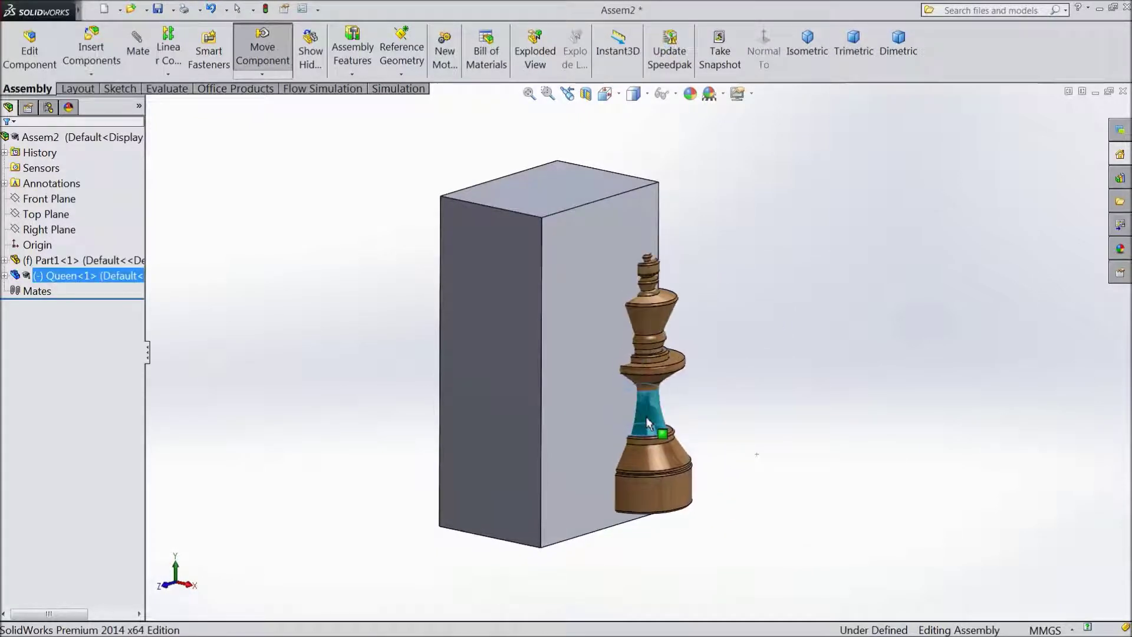
middle_click_drag(746, 366, 646, 390)
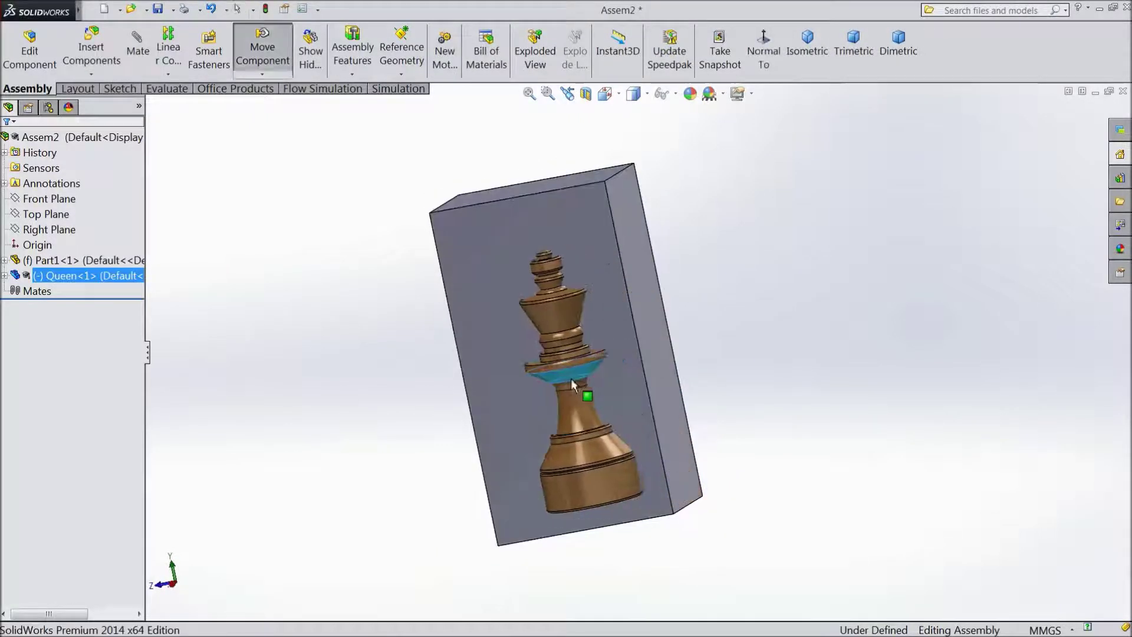
mouse_move(572, 385)
middle_mouse_down()
mouse_move(792, 334)
mouse_move(828, 354)
mouse_move(771, 312)
middle_mouse_up()
left_click_drag(578, 480, 571, 476)
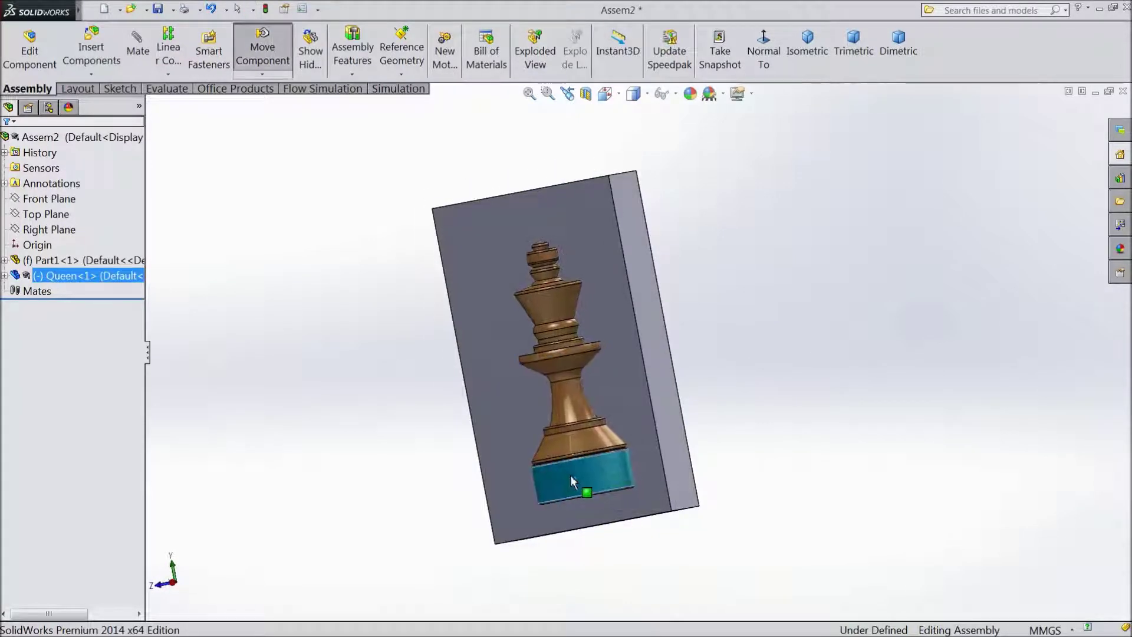
mouse_move(702, 430)
middle_mouse_down()
mouse_move(801, 399)
mouse_move(831, 421)
middle_mouse_up()
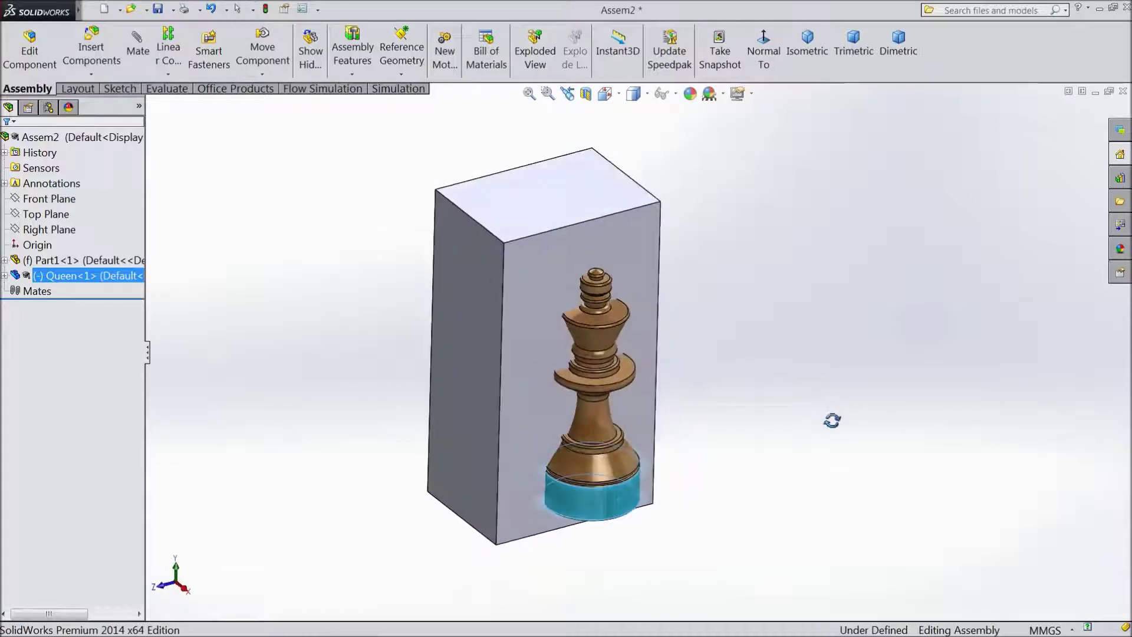
left_click_drag(592, 418, 586, 413)
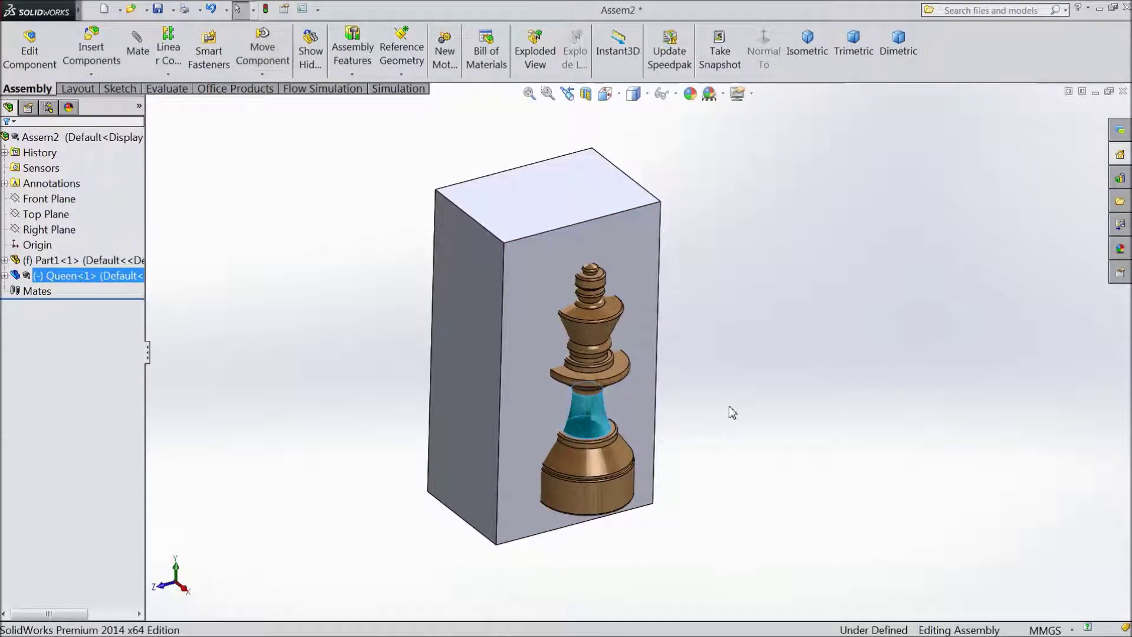
mouse_move(730, 412)
middle_mouse_down()
mouse_move(707, 317)
mouse_move(688, 310)
mouse_move(684, 323)
mouse_move(731, 331)
mouse_move(755, 380)
mouse_move(664, 342)
mouse_move(730, 402)
mouse_move(753, 357)
mouse_move(730, 397)
middle_mouse_up()
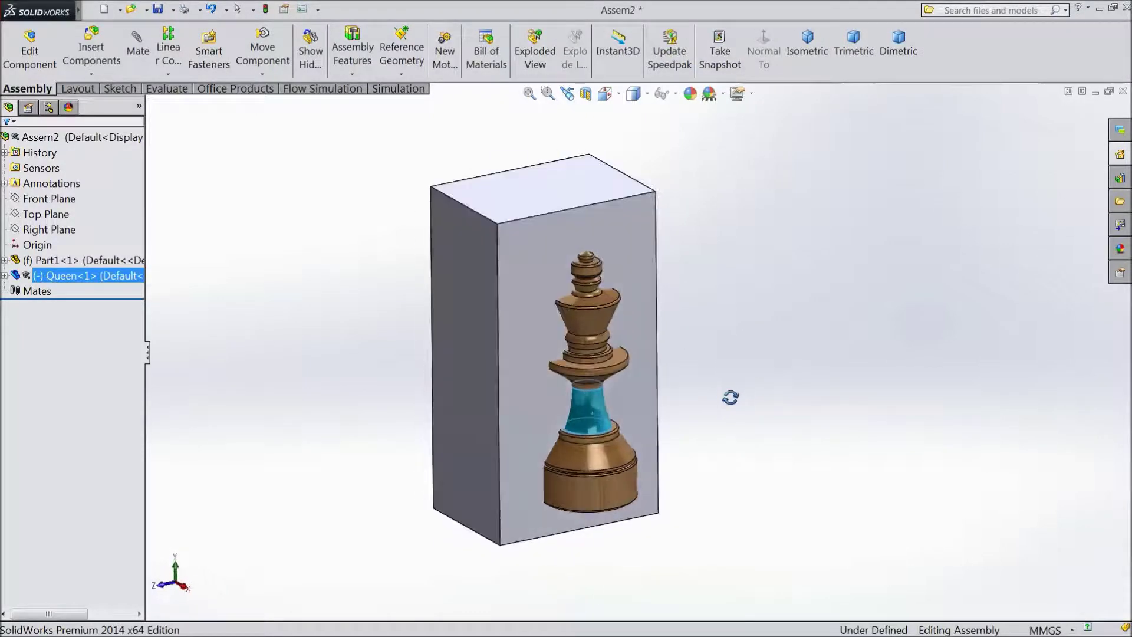
scroll(581, 376, "down", 2)
Edit Part1 in context, first saving the assembly as Assem2 without rebuilding
left_click(341, 378)
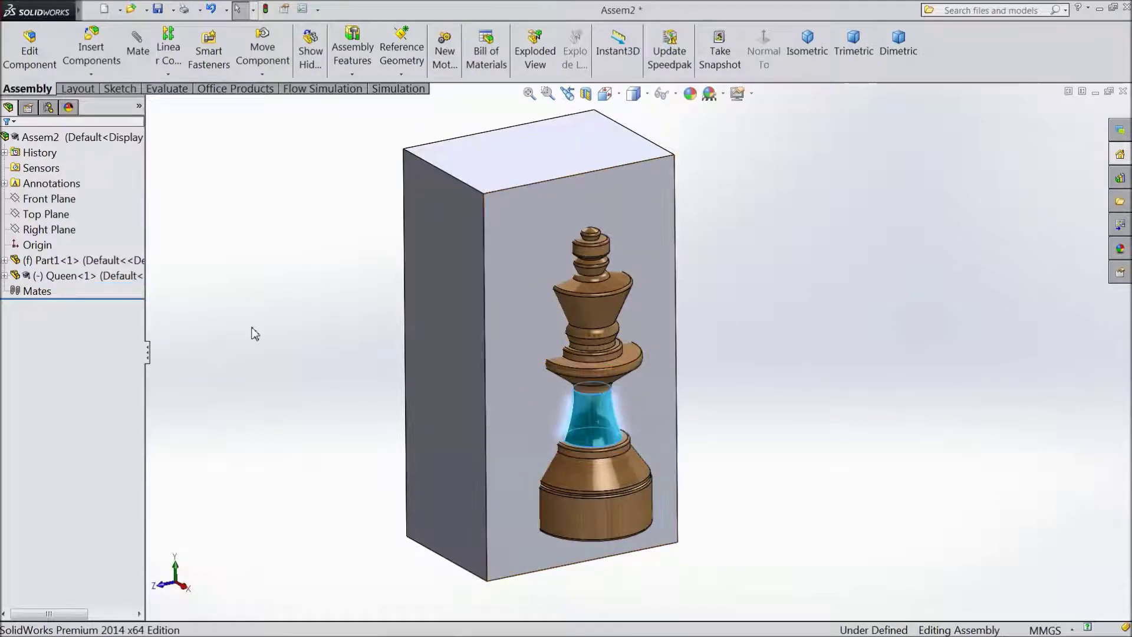
left_click(54, 260)
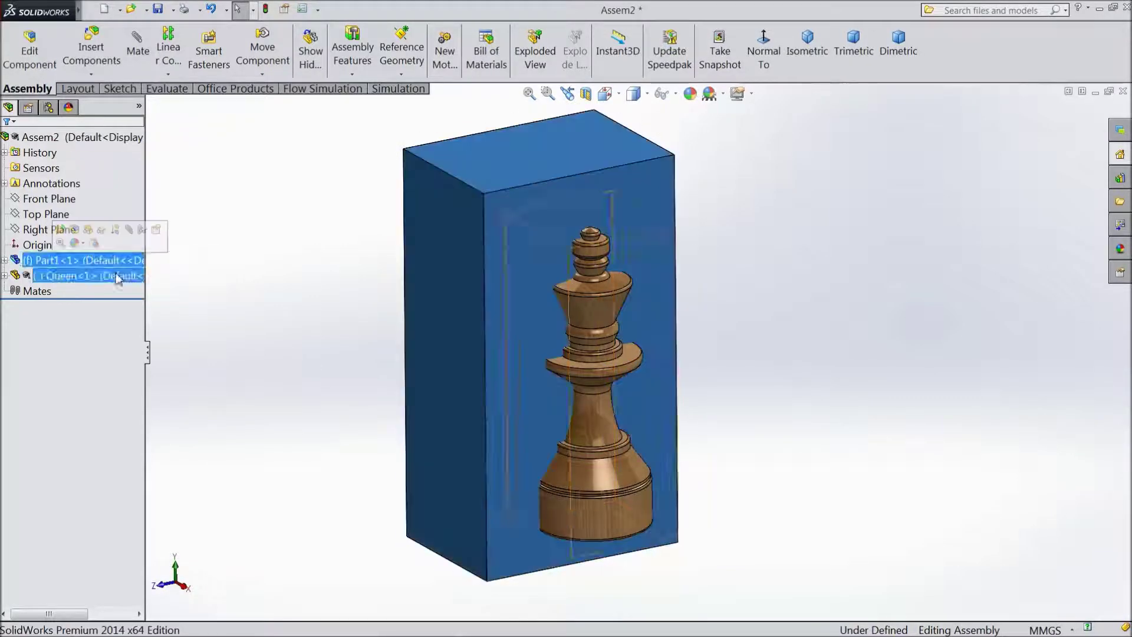
left_click(42, 69)
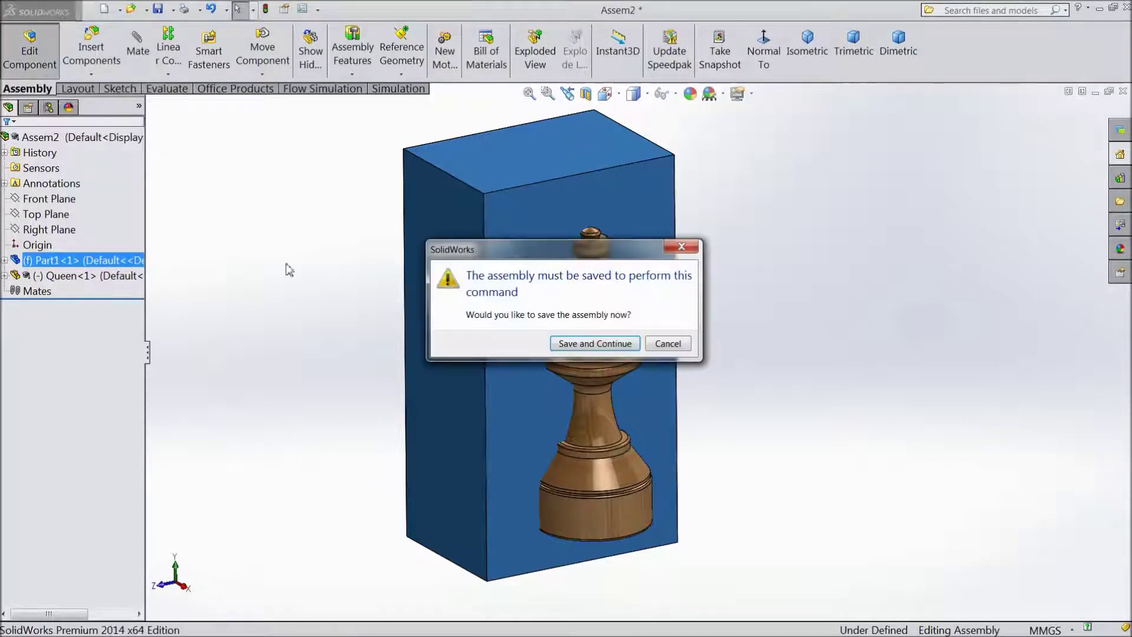
left_click(573, 345)
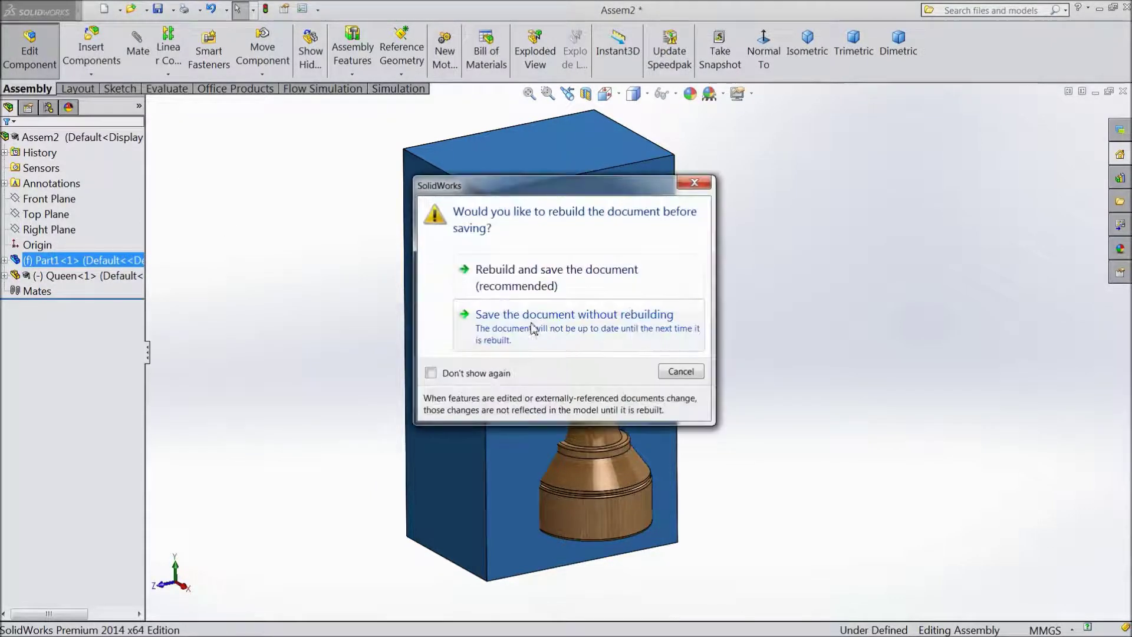
left_click(509, 282)
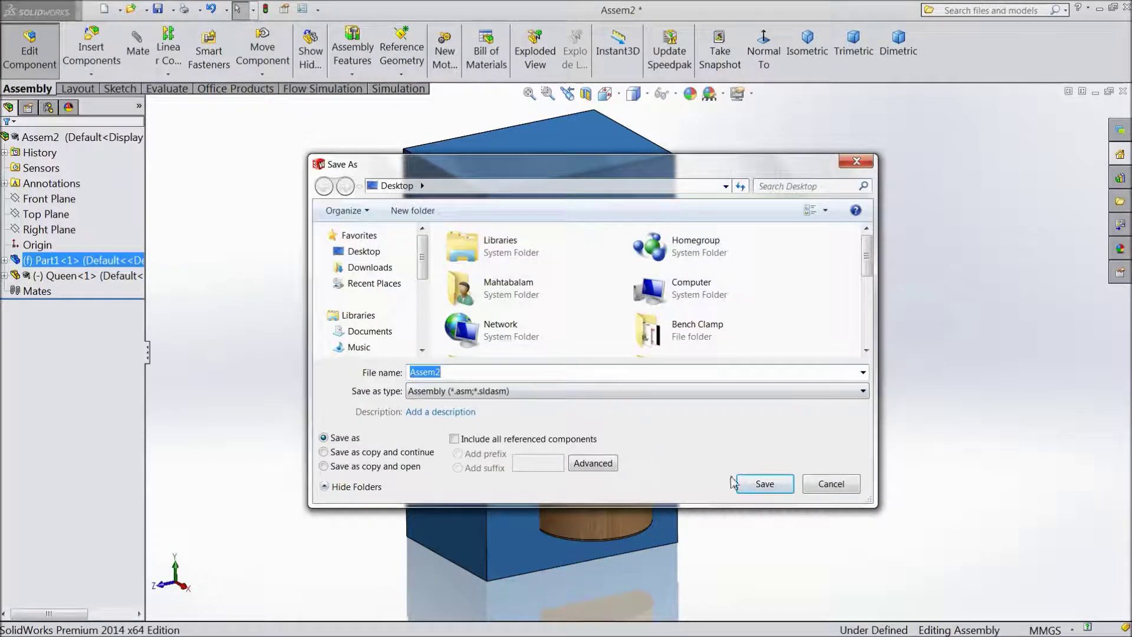
left_click(766, 486)
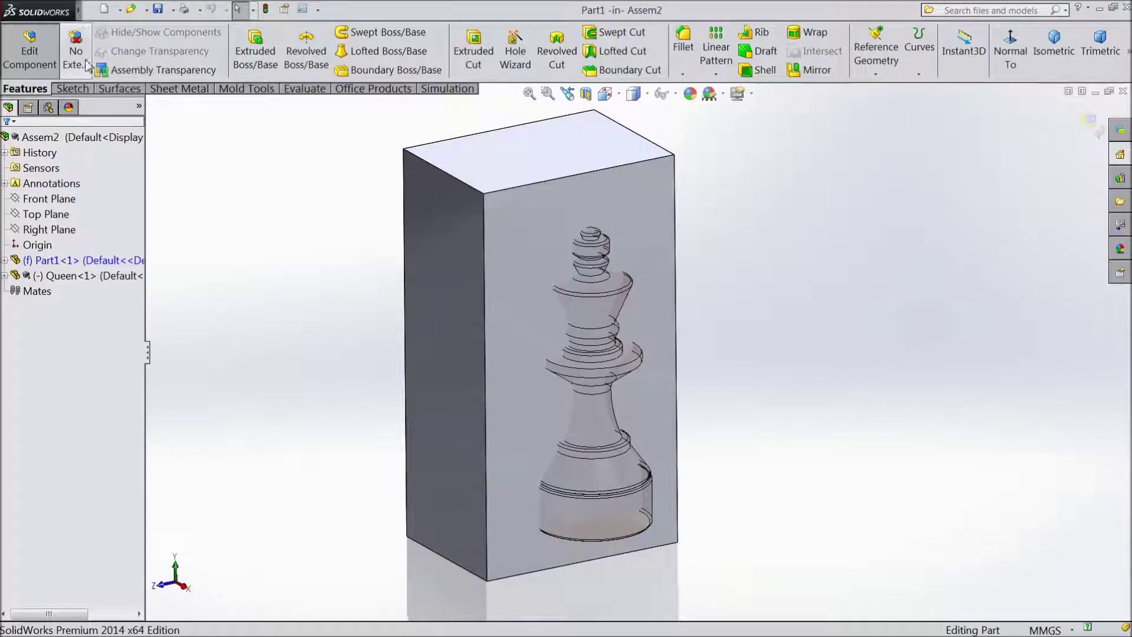
Set up a Cavity feature on the block with Queen<1> as the design component
left_click(148, 9)
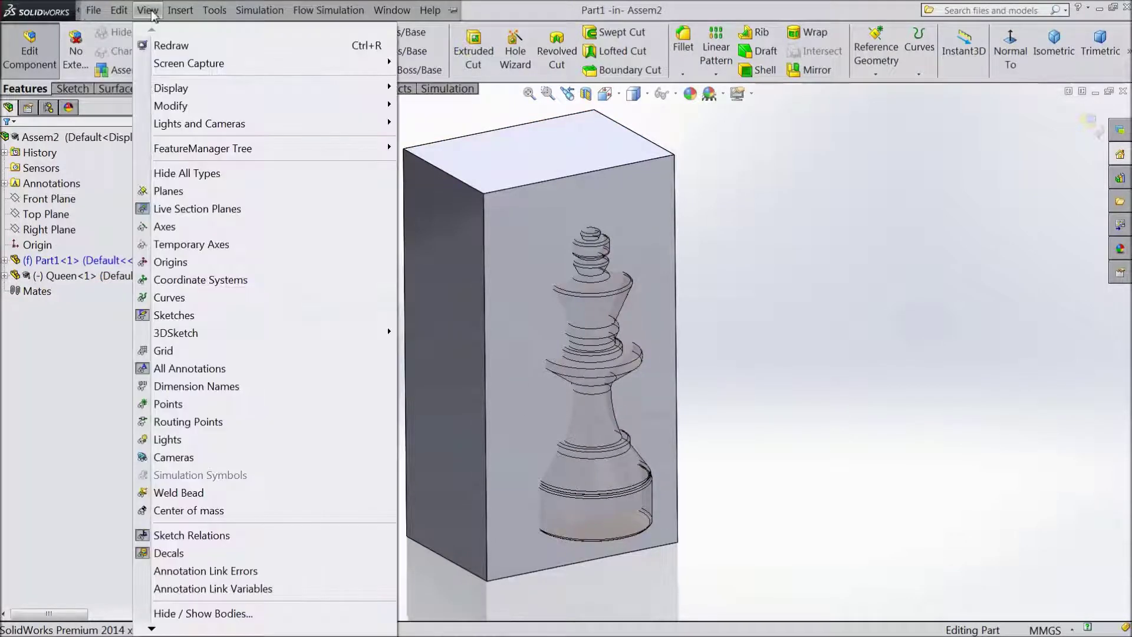
mouse_move(204, 68)
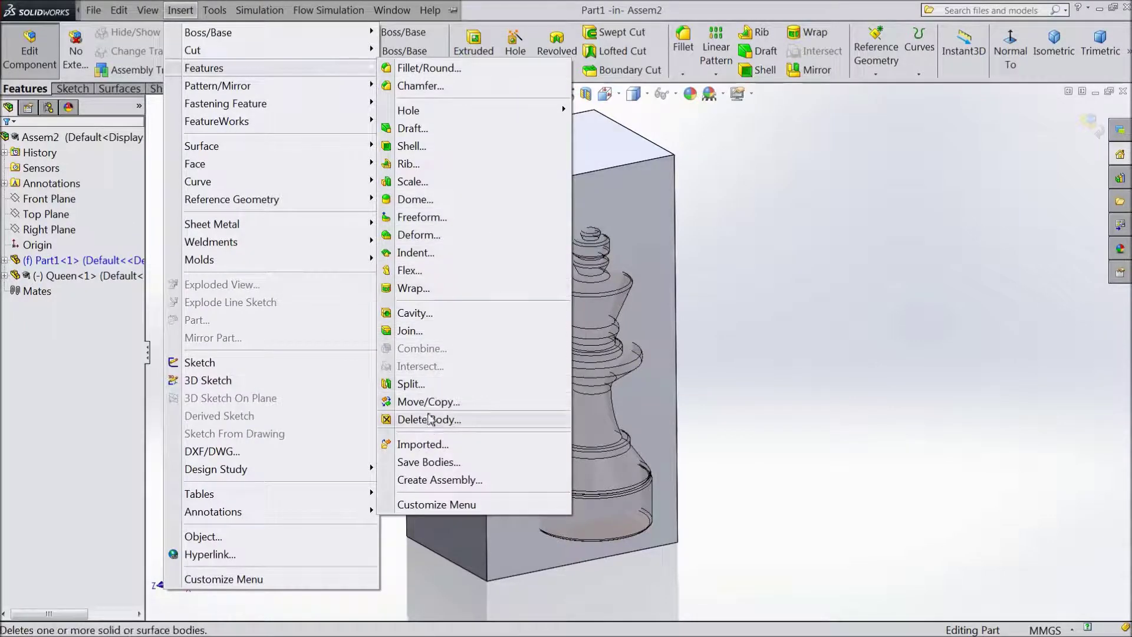
left_click(419, 319)
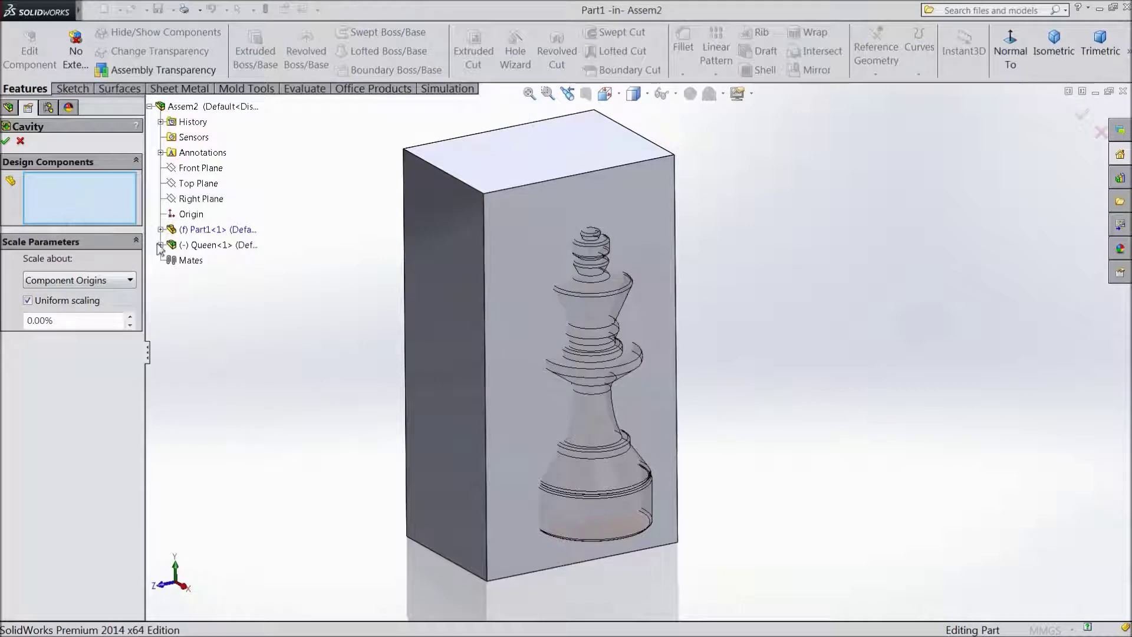
left_click(210, 248)
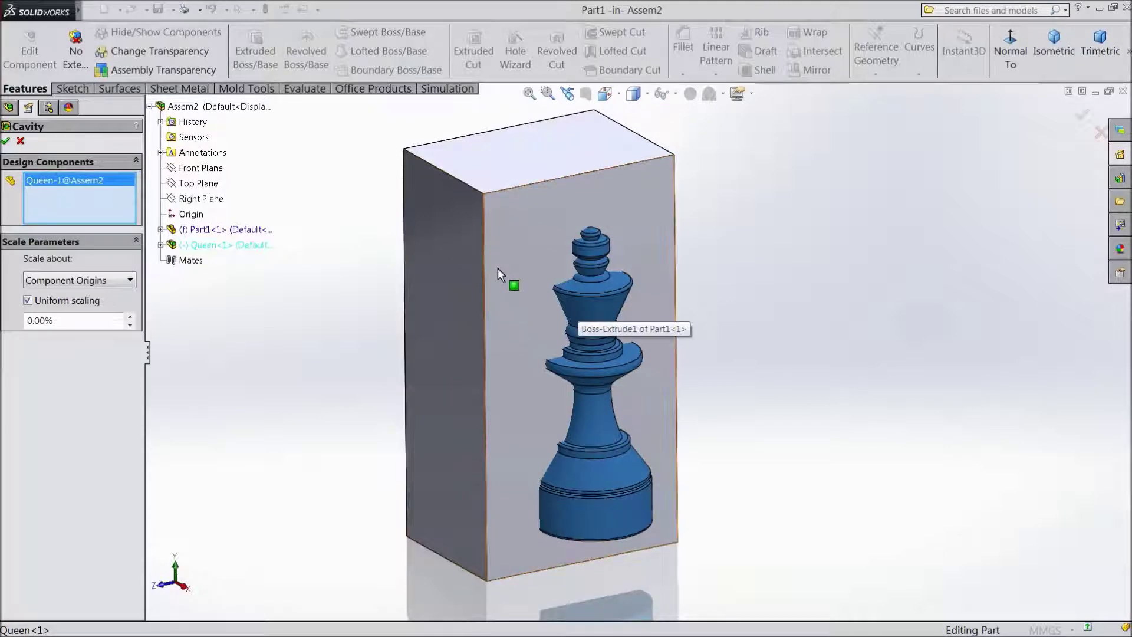
Accept the cavity feature and orbit the block to inspect it
left_click(6, 142)
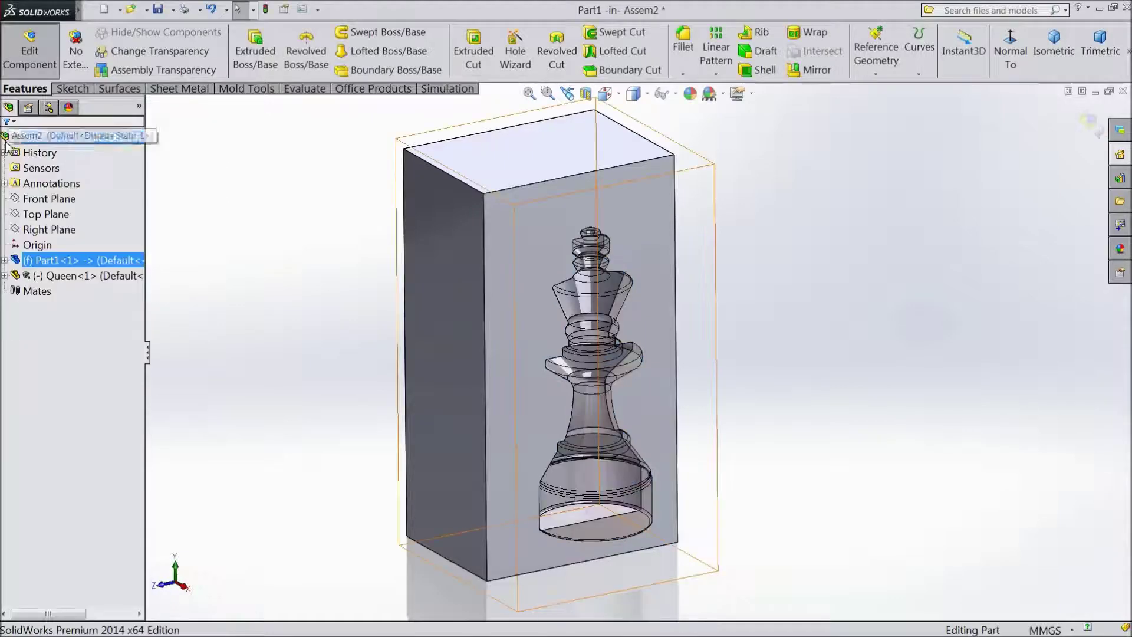
mouse_move(313, 392)
middle_mouse_down()
mouse_move(293, 322)
mouse_move(255, 320)
mouse_move(363, 273)
mouse_move(342, 263)
mouse_move(329, 419)
middle_mouse_up()
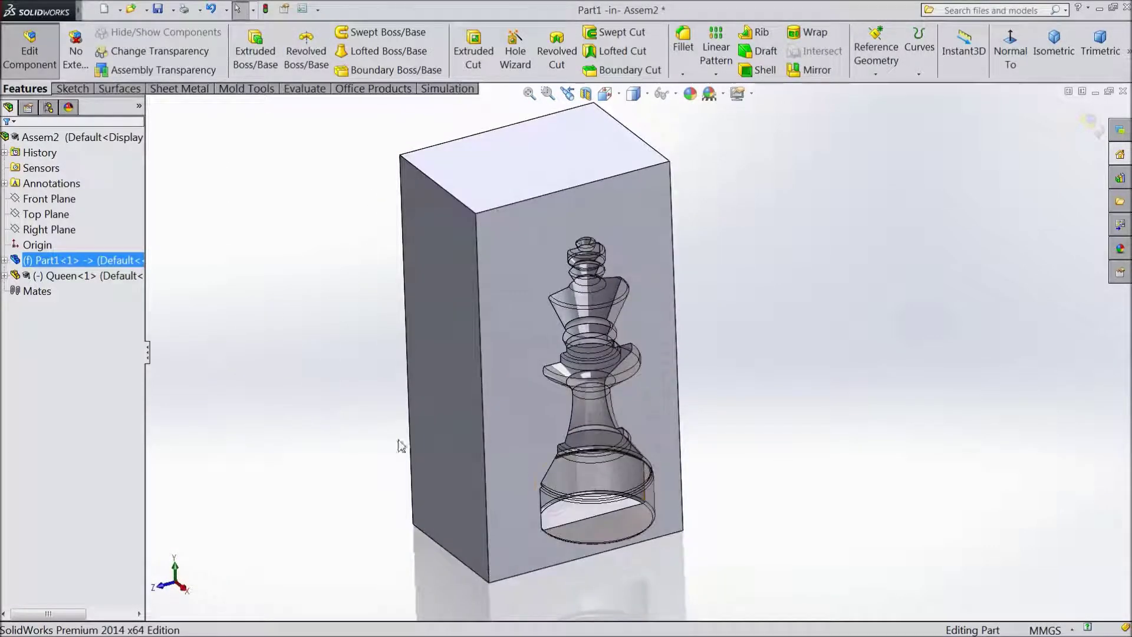
scroll(670, 452, "down", 3)
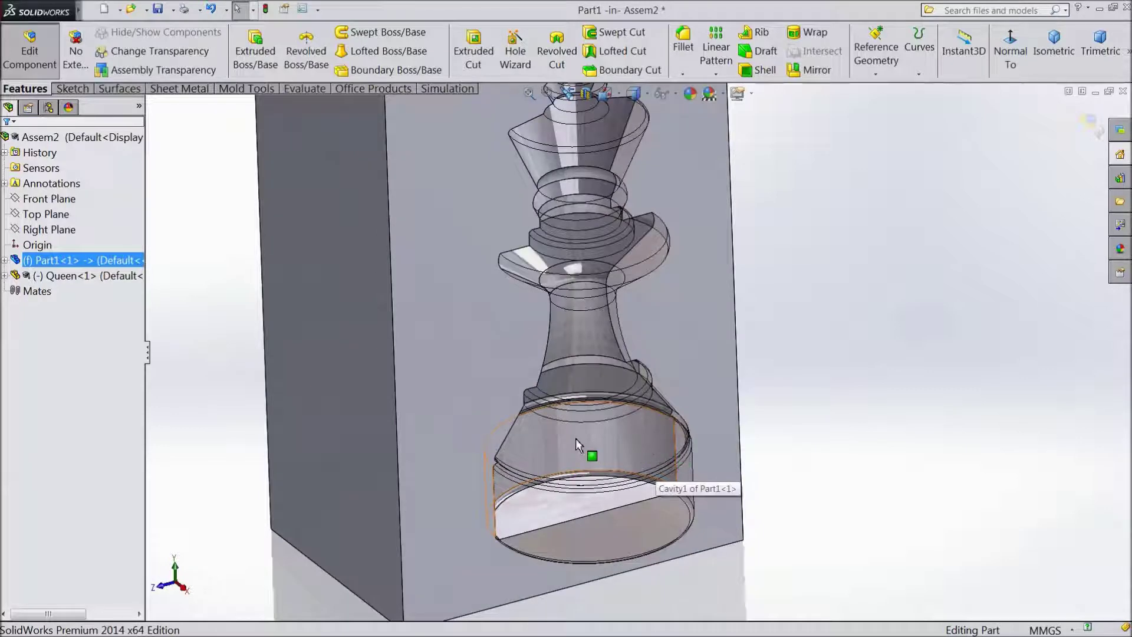
scroll(576, 438, "up", 2)
mouse_move(608, 397)
middle_mouse_down()
mouse_move(736, 297)
mouse_move(726, 288)
mouse_move(738, 279)
middle_mouse_up()
scroll(645, 217, "down", 2)
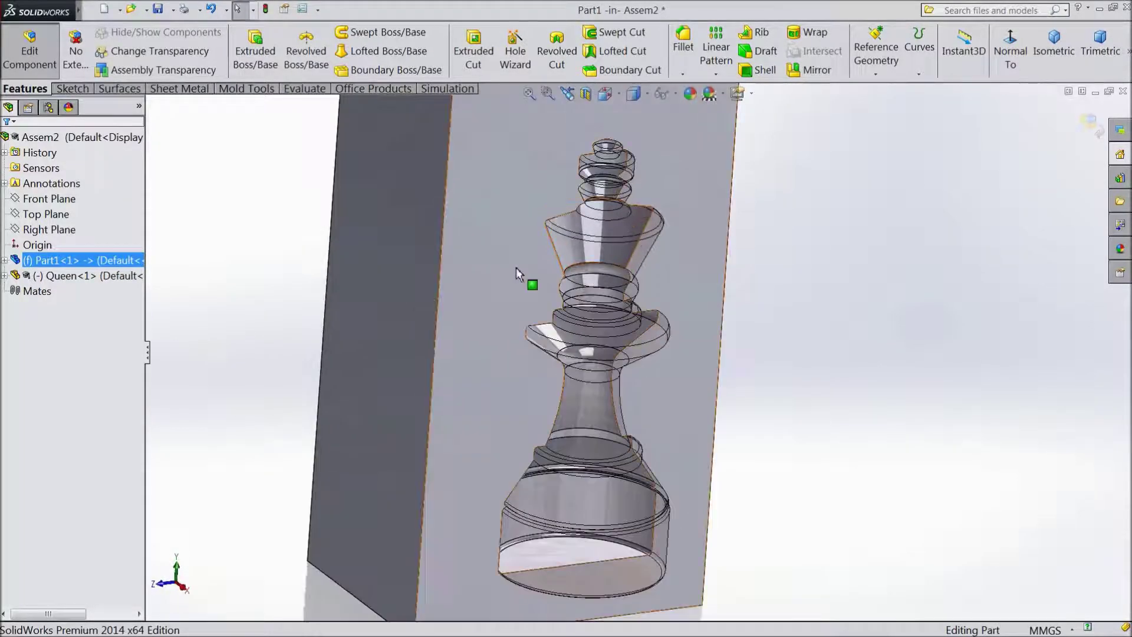
Exit part editing to the assembly and drag the Queen out beside the block
left_click(1095, 130)
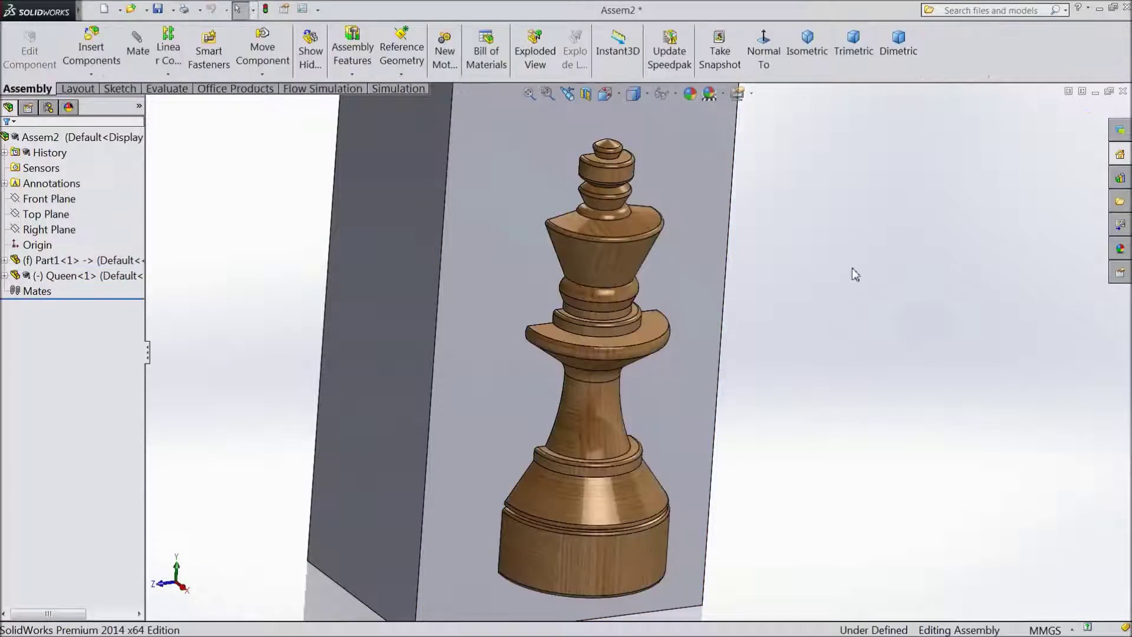
scroll(855, 274, "up", 5)
mouse_move(768, 313)
middle_mouse_down()
mouse_move(787, 303)
mouse_move(775, 313)
middle_mouse_up()
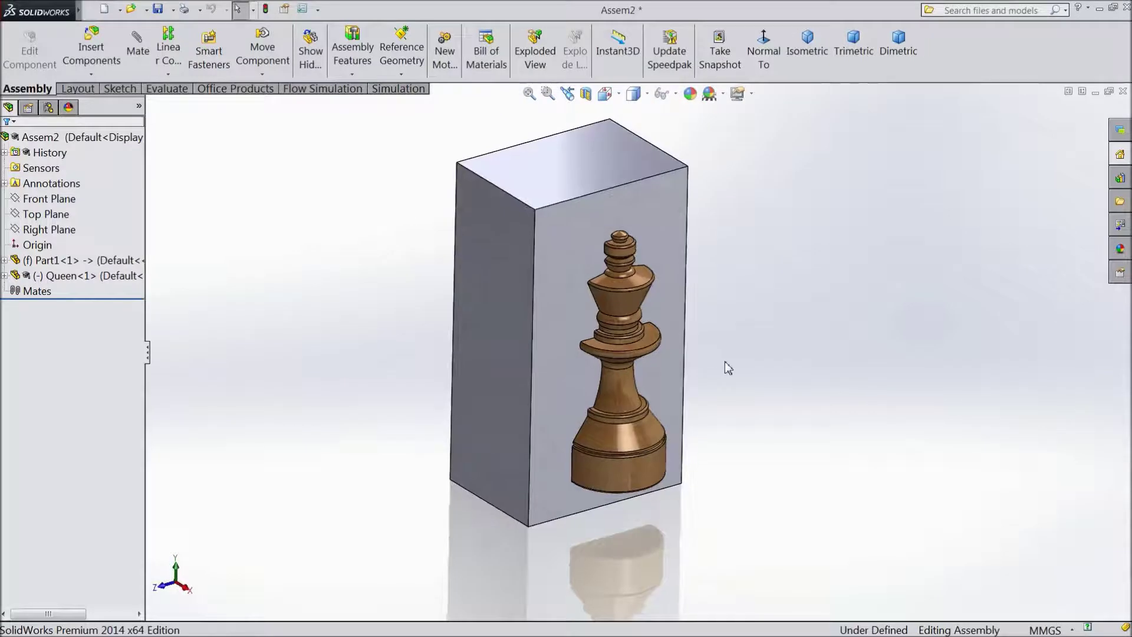
scroll(721, 368, "down", 2)
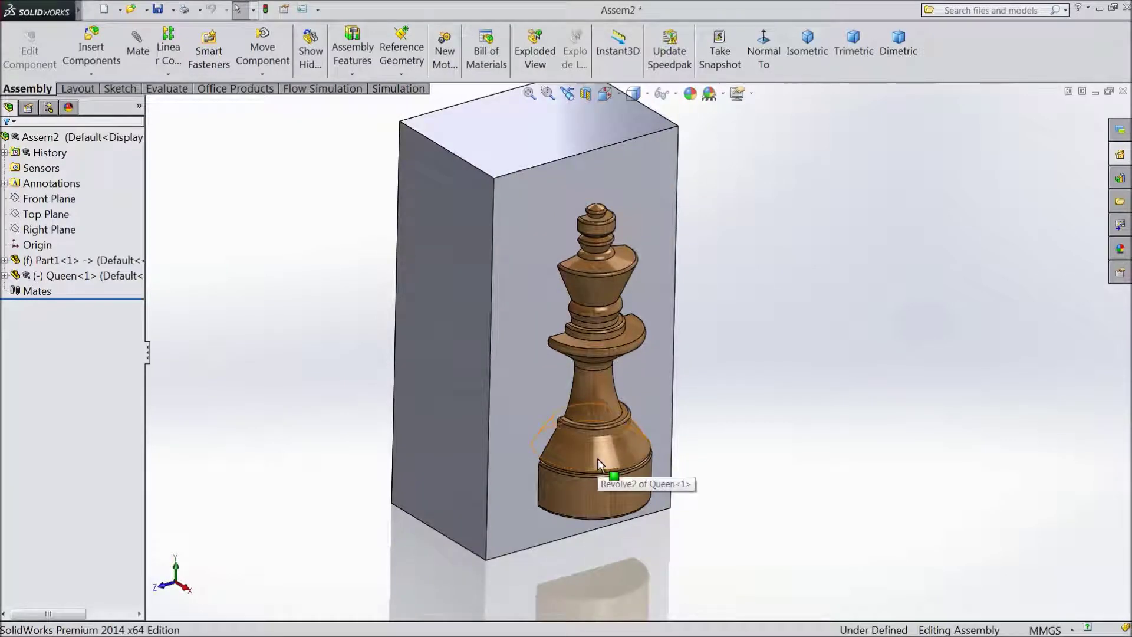
left_click_drag(598, 465, 749, 525)
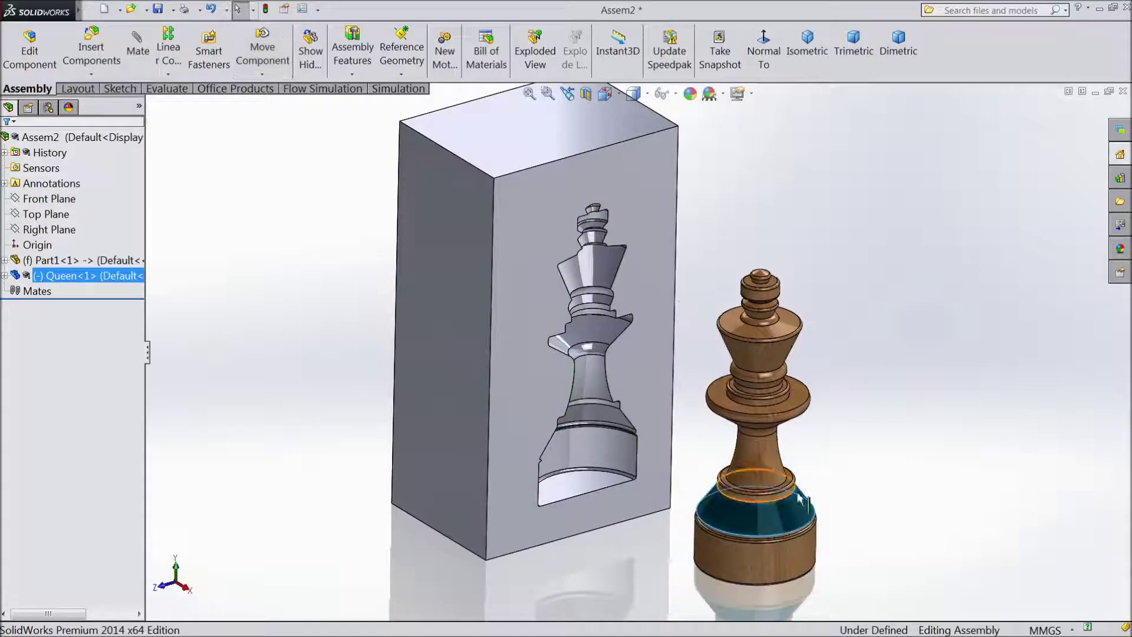
Orbit the assembly to inspect the empty cavity beside the Queen, deselecting the piece
mouse_move(750, 526)
middle_mouse_down()
mouse_move(826, 445)
mouse_move(796, 406)
middle_mouse_up()
scroll(592, 415, "down", 2)
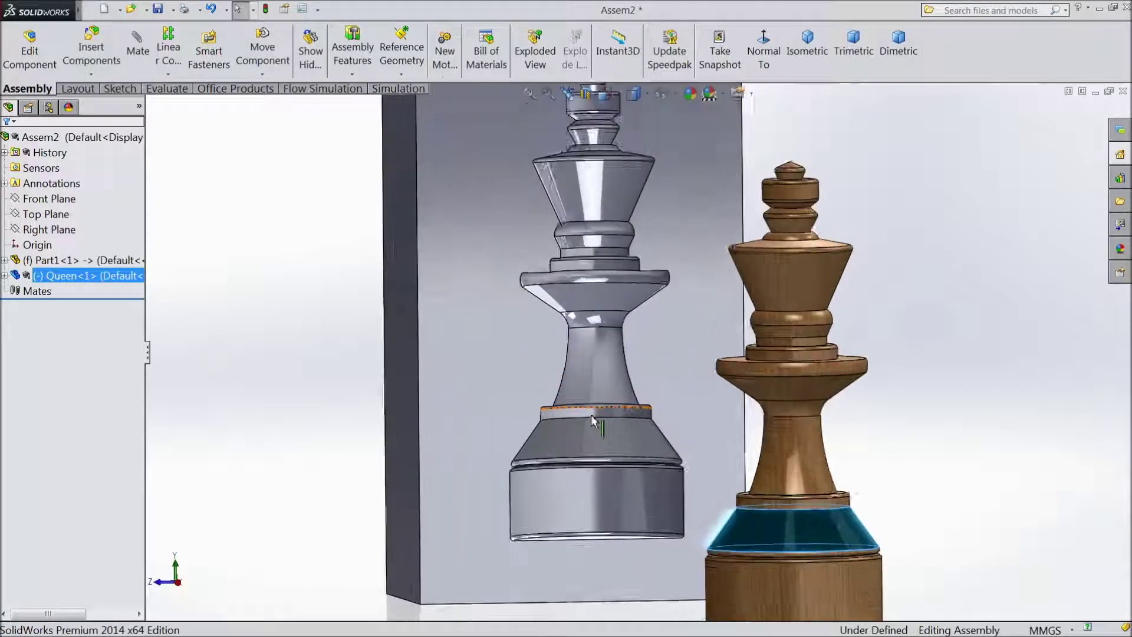
scroll(725, 386, "down", 1)
scroll(761, 395, "down", 1)
mouse_move(762, 395)
middle_mouse_down()
mouse_move(744, 472)
mouse_move(720, 488)
mouse_move(677, 455)
mouse_move(679, 331)
mouse_move(746, 404)
mouse_move(786, 374)
mouse_move(728, 336)
mouse_move(734, 395)
mouse_move(724, 327)
mouse_move(698, 399)
mouse_move(687, 366)
middle_mouse_up()
scroll(679, 331, "up", 3)
scroll(694, 349, "down", 3)
scroll(766, 396, "up", 2)
scroll(725, 394, "up", 3)
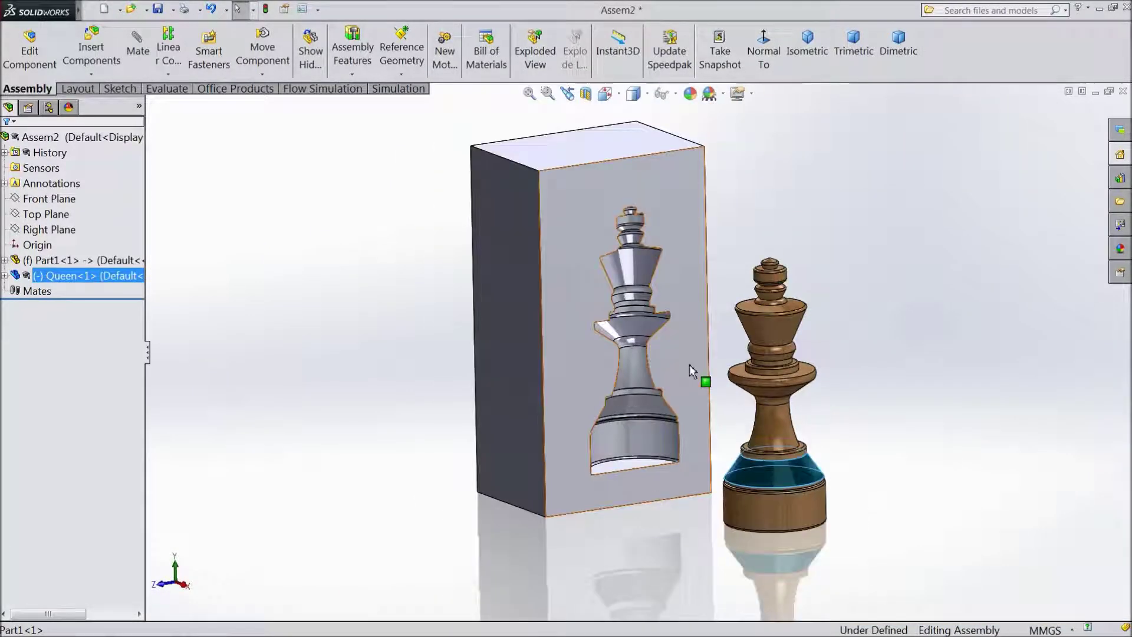
mouse_move(689, 365)
middle_mouse_down()
mouse_move(834, 309)
mouse_move(836, 224)
mouse_move(855, 321)
mouse_move(797, 371)
middle_mouse_up()
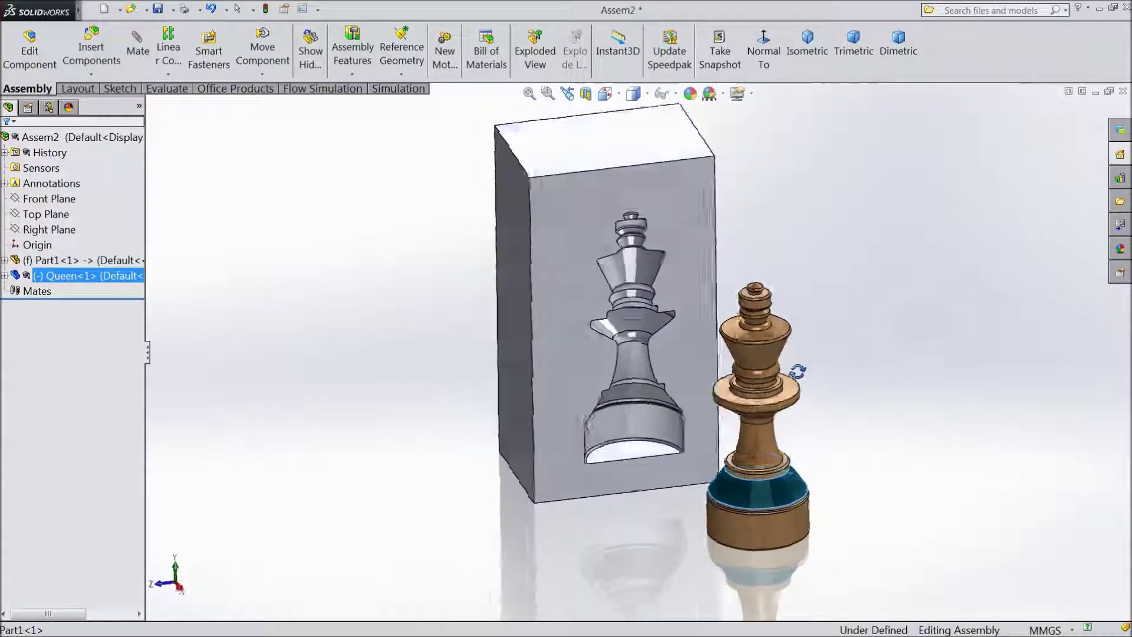
left_click(905, 345)
mouse_move(904, 345)
middle_mouse_down()
mouse_move(916, 316)
mouse_move(923, 349)
mouse_move(907, 355)
middle_mouse_up()
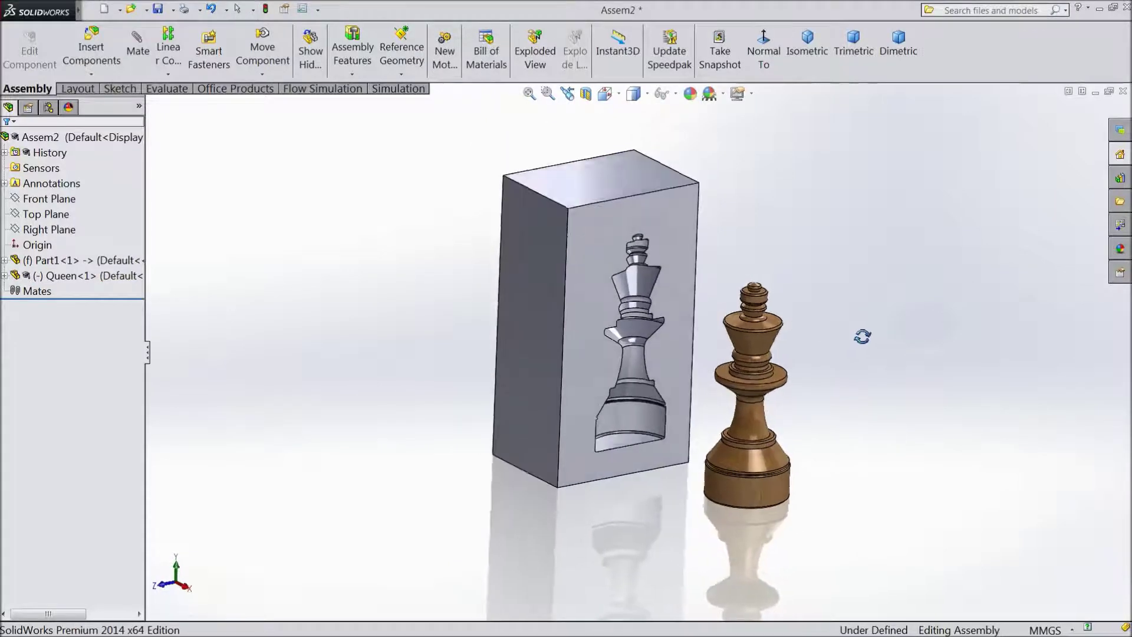